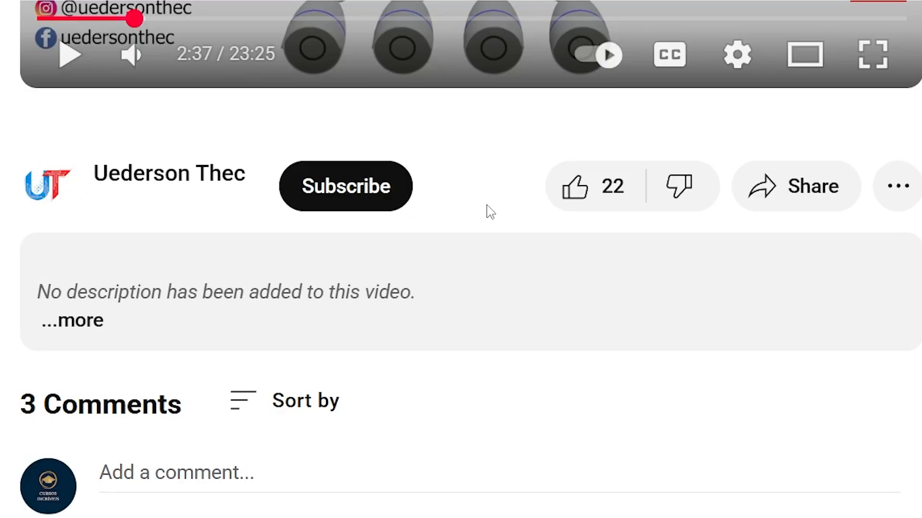
Step: Subscribe to the video's channel, enable all its notifications, and like the video
{"action": "left_click", "coordinate": [369, 190]}
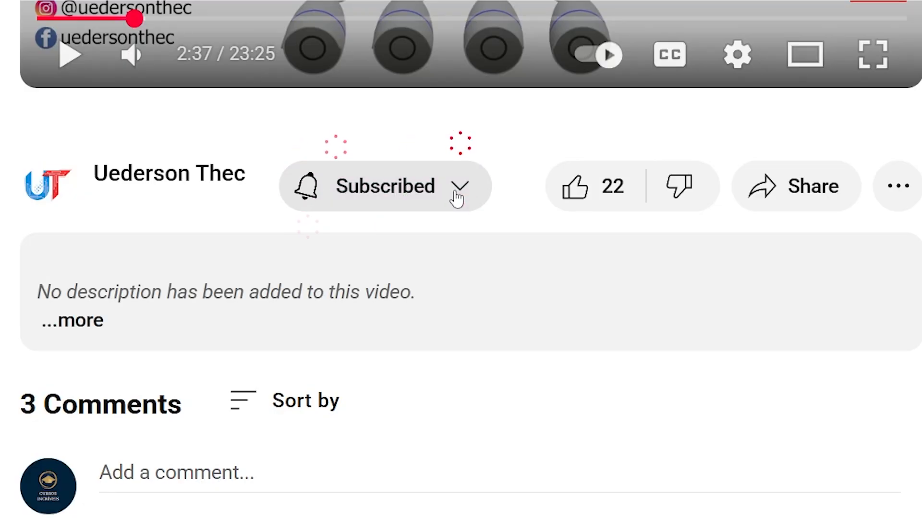
{"action": "left_click", "coordinate": [457, 197]}
{"action": "left_click", "coordinate": [401, 249]}
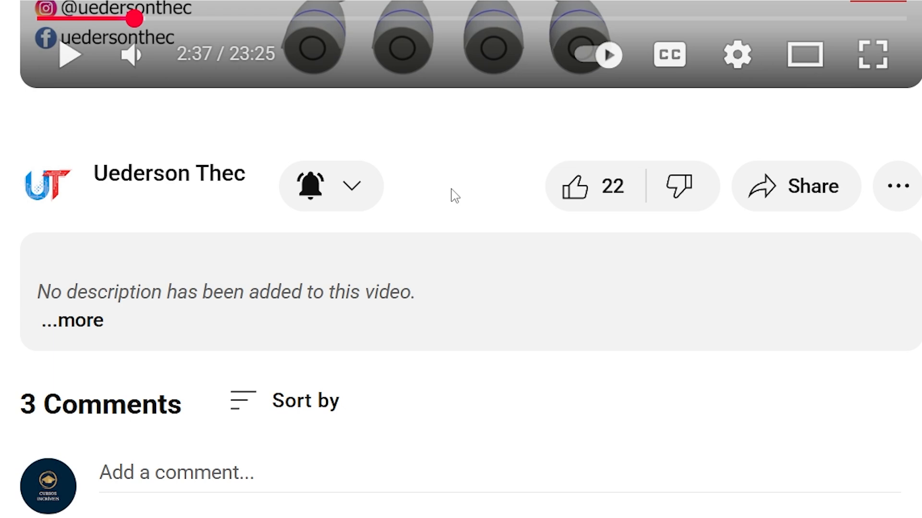
{"action": "left_click", "coordinate": [574, 186]}
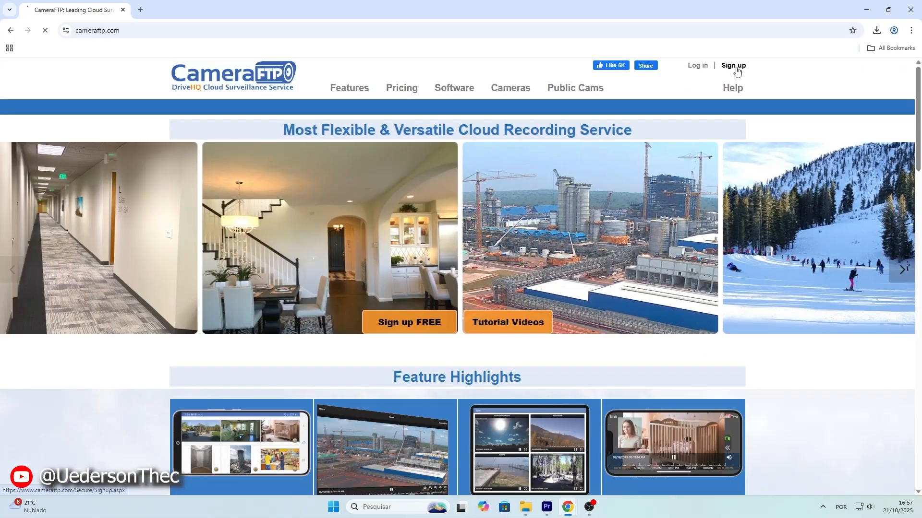
Step: Open the CameraFTP sign-up form and fill in the account username and e-mail address
{"action": "left_click", "coordinate": [734, 65]}
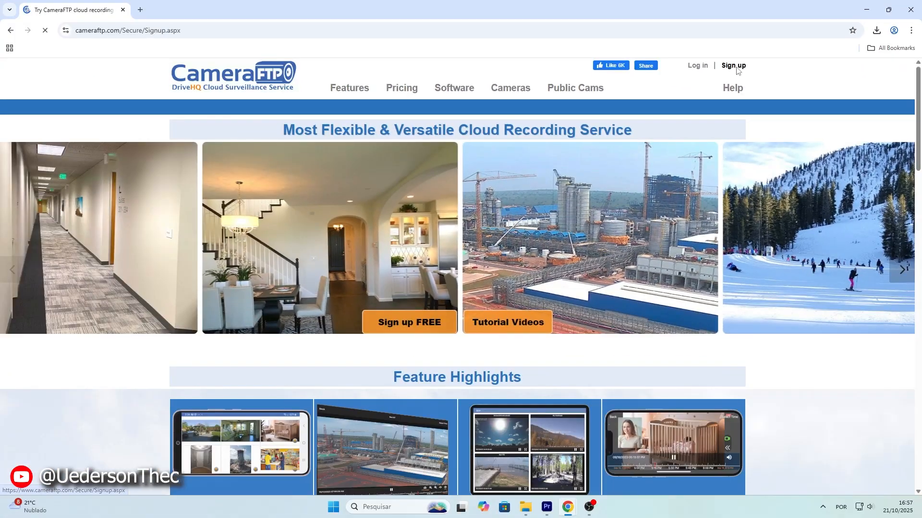
{"action": "type", "text": "Ue"}
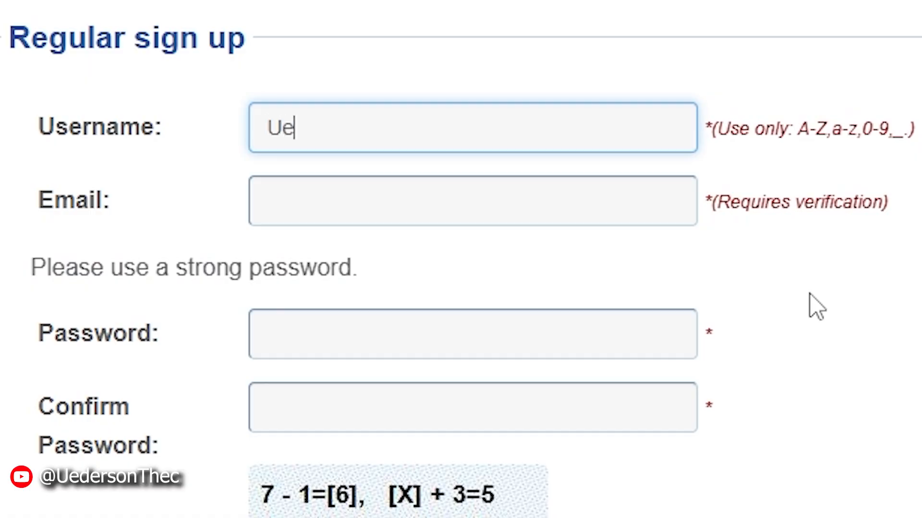
{"action": "type", "text": "dersonThec"}
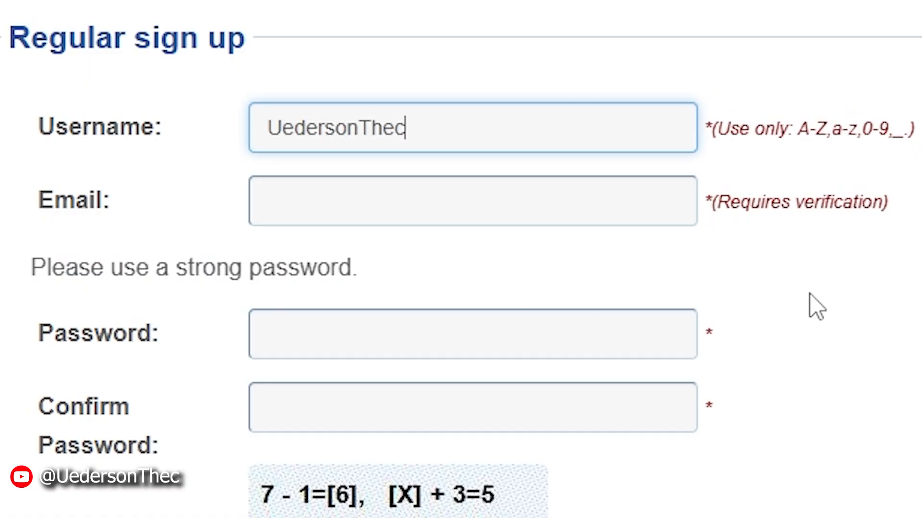
{"action": "left_click", "coordinate": [437, 202]}
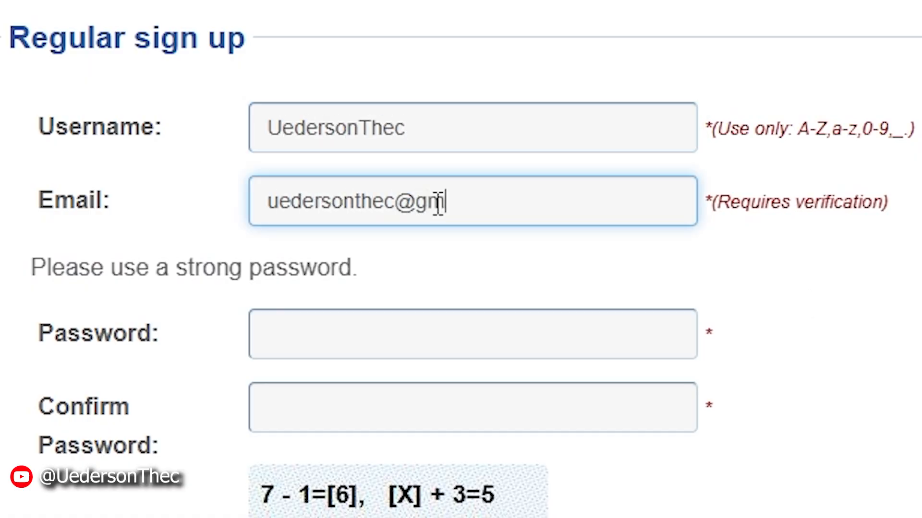
Step: Enter the account password and repeat it in the password confirmation
{"action": "left_click", "coordinate": [357, 319]}
{"action": "type", "text": "•••"}
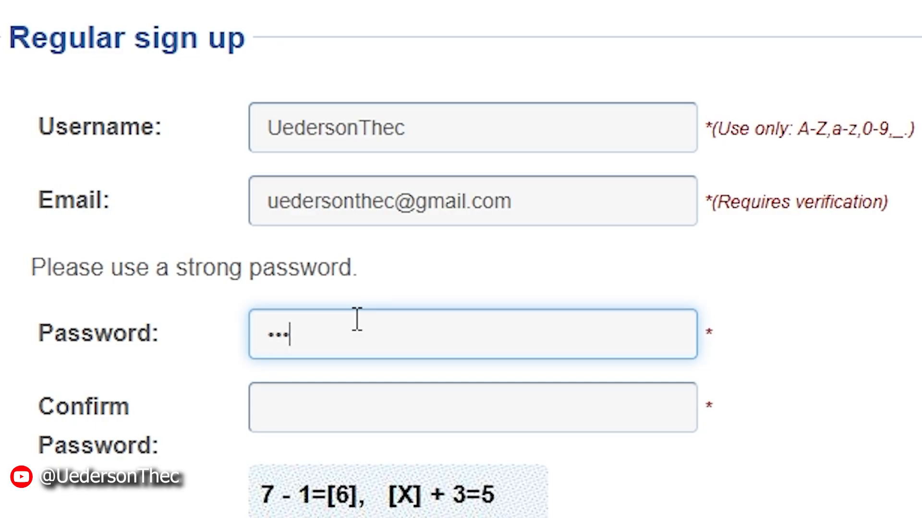
{"action": "type", "text": "•••••"}
{"action": "left_click", "coordinate": [308, 394]}
{"action": "type", "text": "••"}
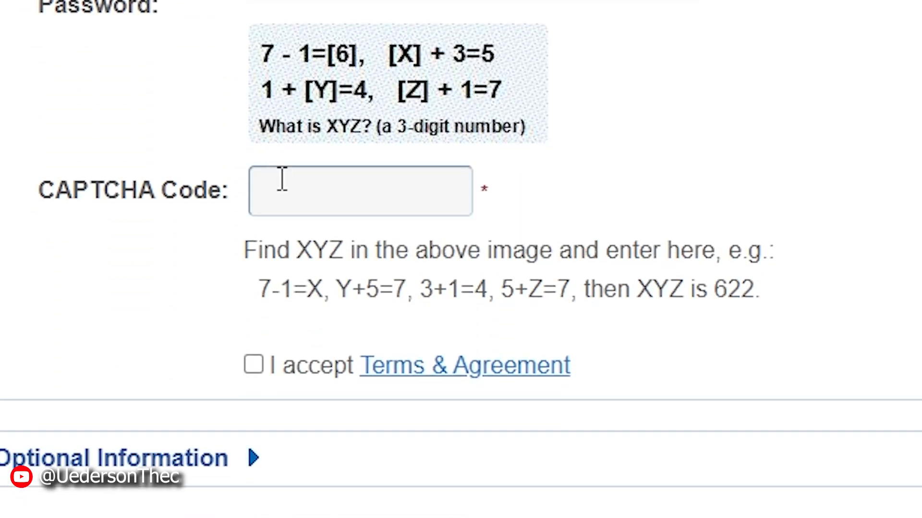
Step: Enter the CAPTCHA code, accept the Terms & Agreement, and submit the free sign-up through to the camera list
{"action": "left_click", "coordinate": [284, 181]}
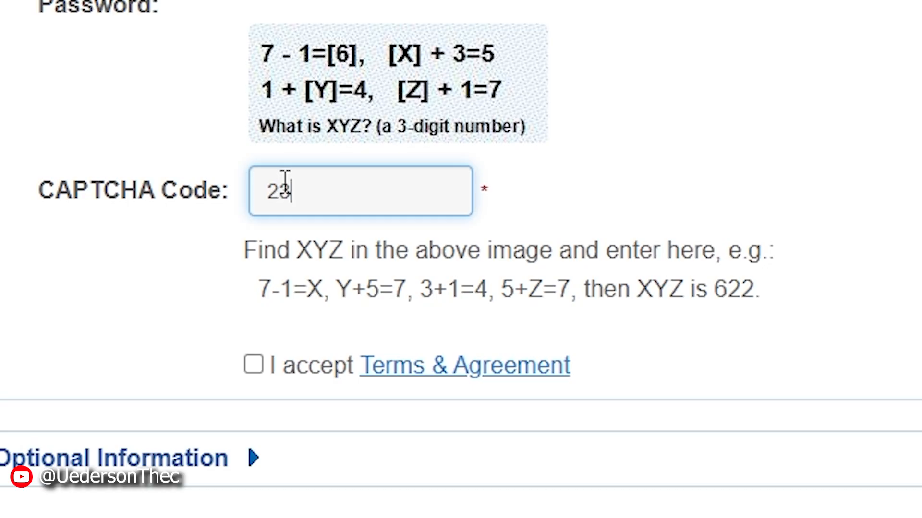
{"action": "left_click", "coordinate": [252, 370]}
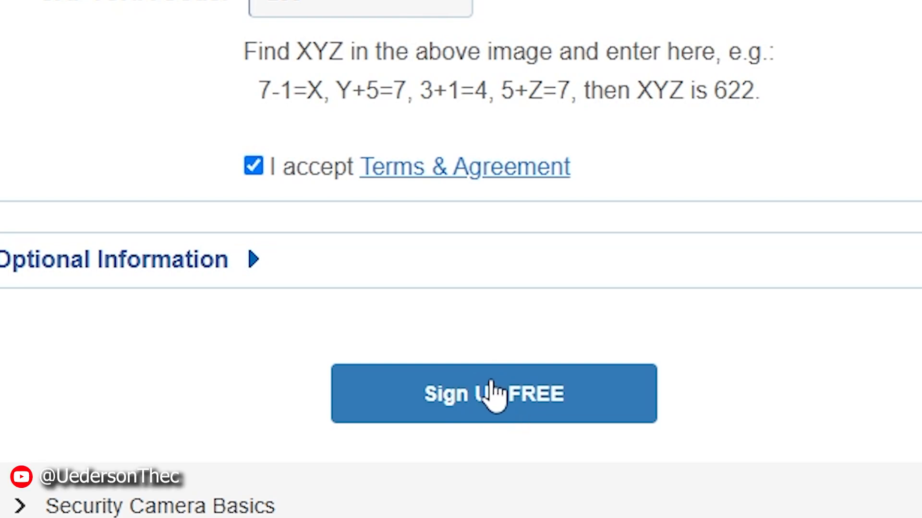
{"action": "left_click", "coordinate": [493, 394]}
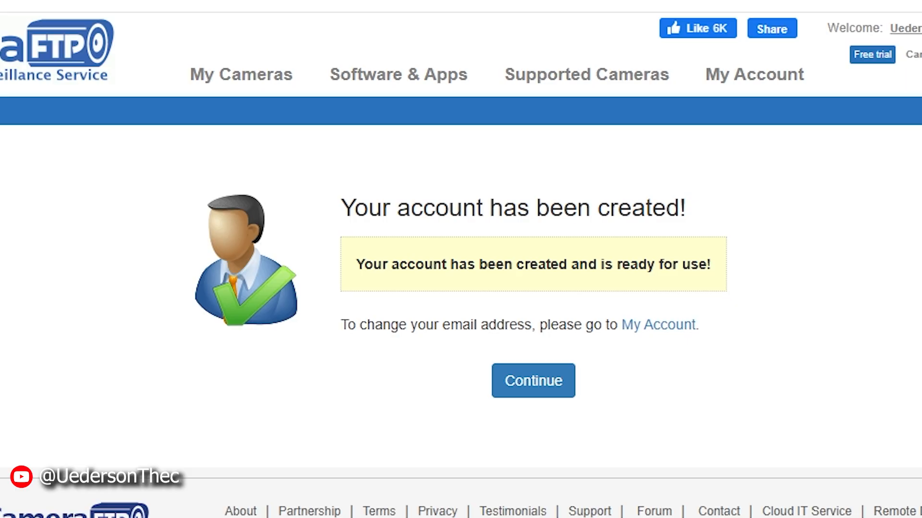
{"action": "left_click", "coordinate": [536, 384]}
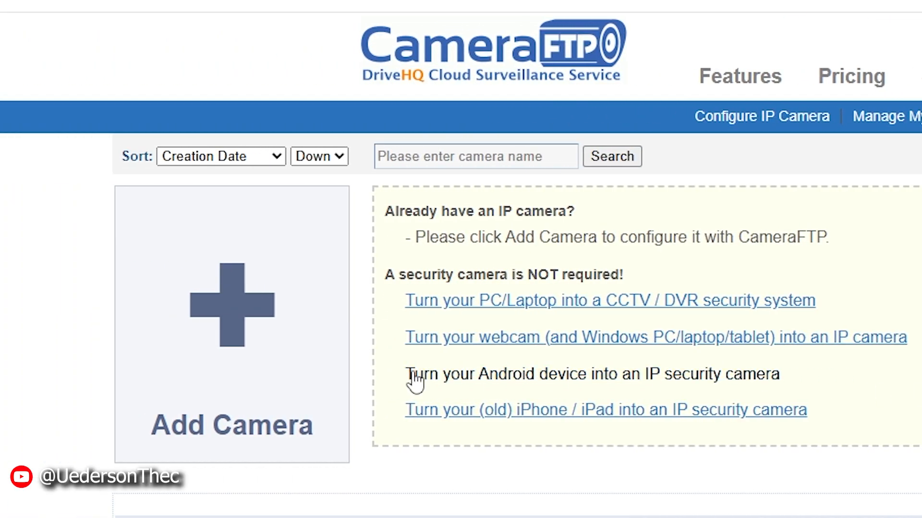
Step: Create a camera named CameraTeste with brand/model Teste, save it, and open the IP camera configuration
{"action": "left_click", "coordinate": [245, 326]}
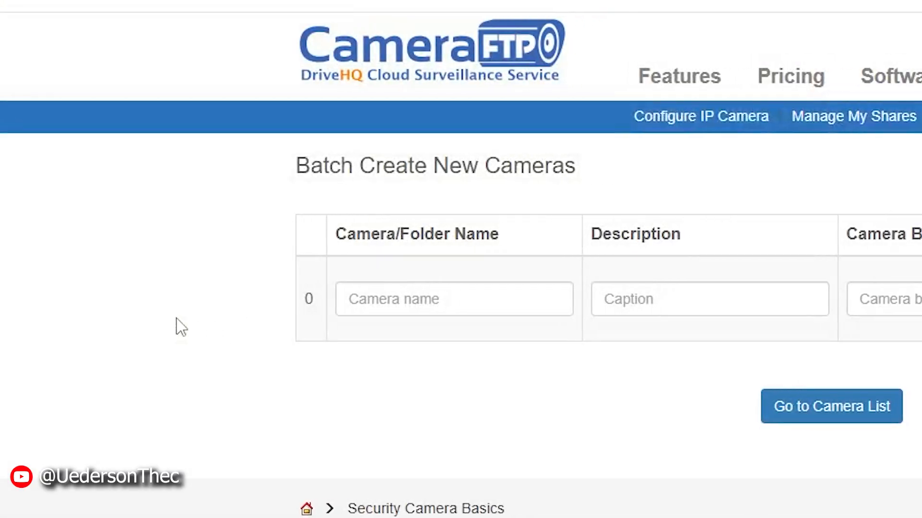
{"action": "left_click", "coordinate": [165, 299]}
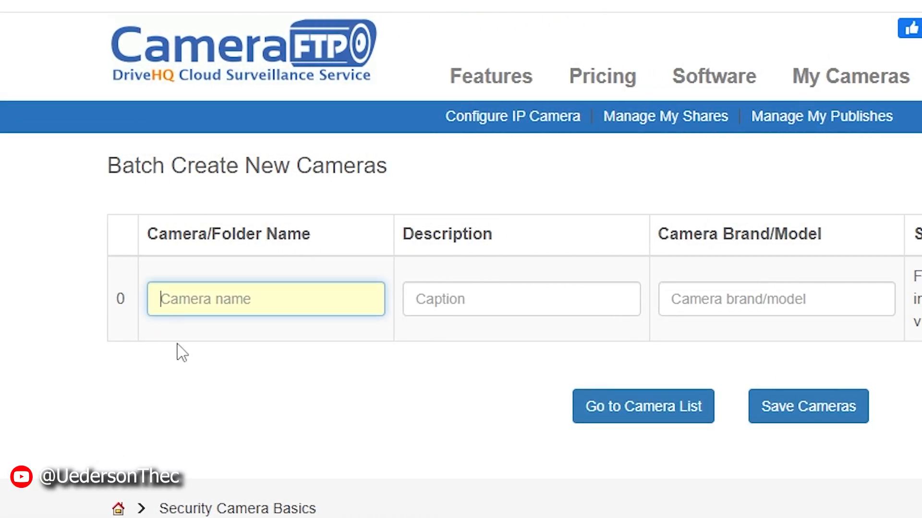
{"action": "type", "text": "CameraTeste"}
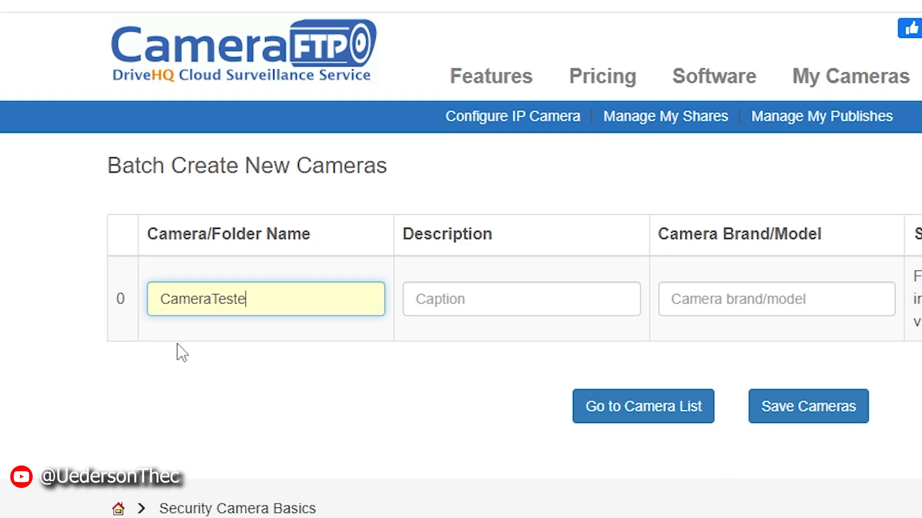
{"action": "left_click", "coordinate": [693, 304]}
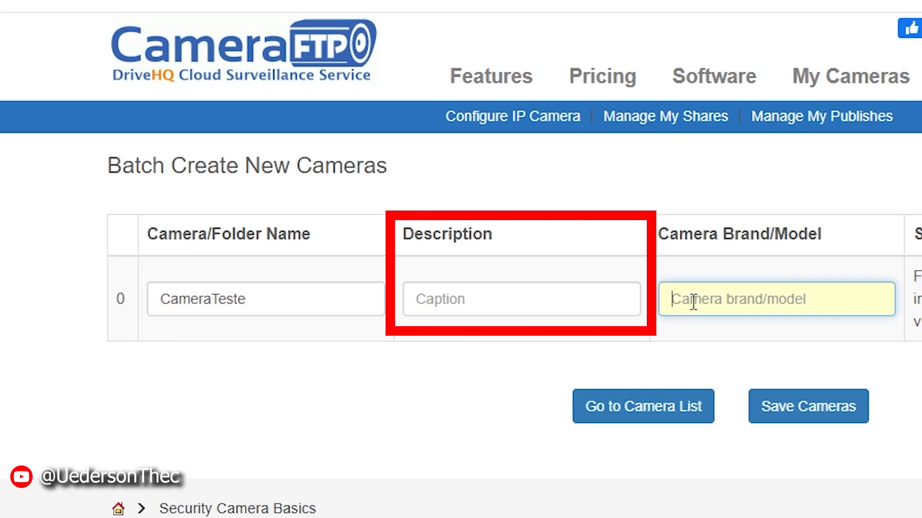
{"action": "type", "text": "Teste"}
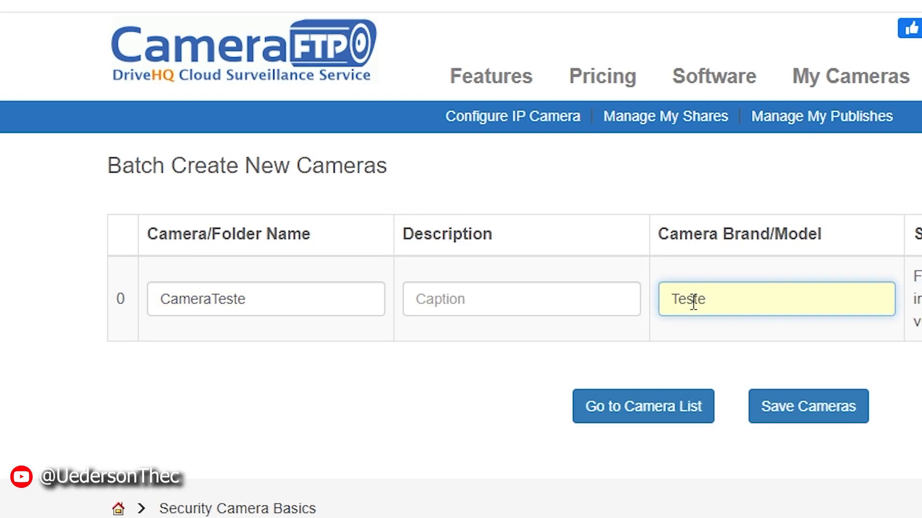
{"action": "left_click", "coordinate": [806, 411]}
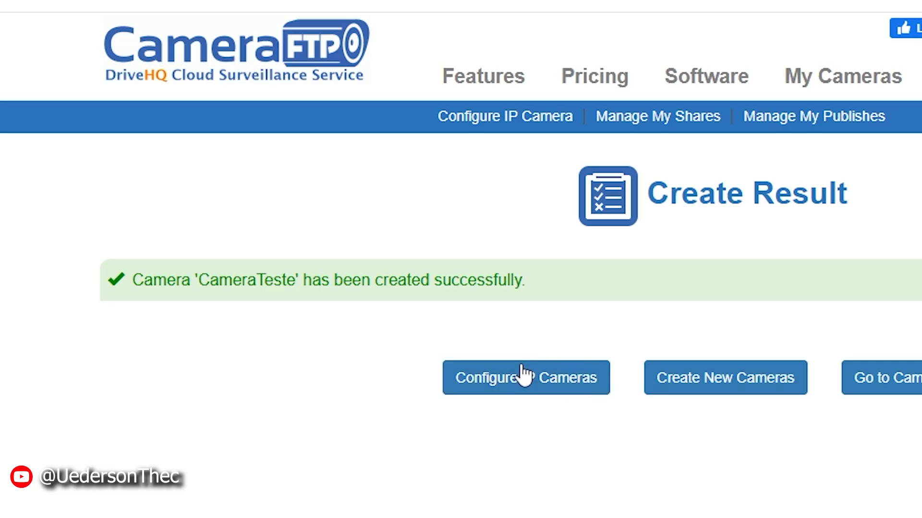
{"action": "left_click", "coordinate": [543, 384]}
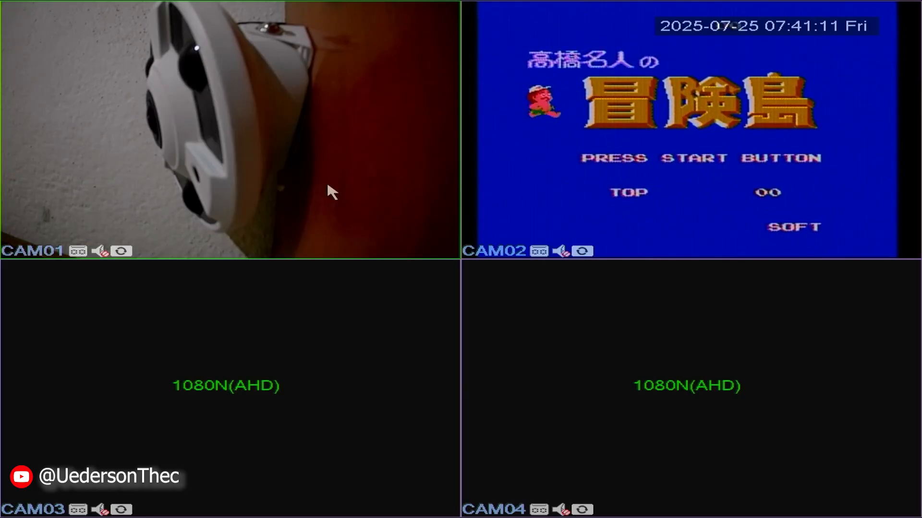
Step: Switch to the DVR interface and open the FTP settings in the system's NetService configuration
{"action": "right_click", "coordinate": [327, 180]}
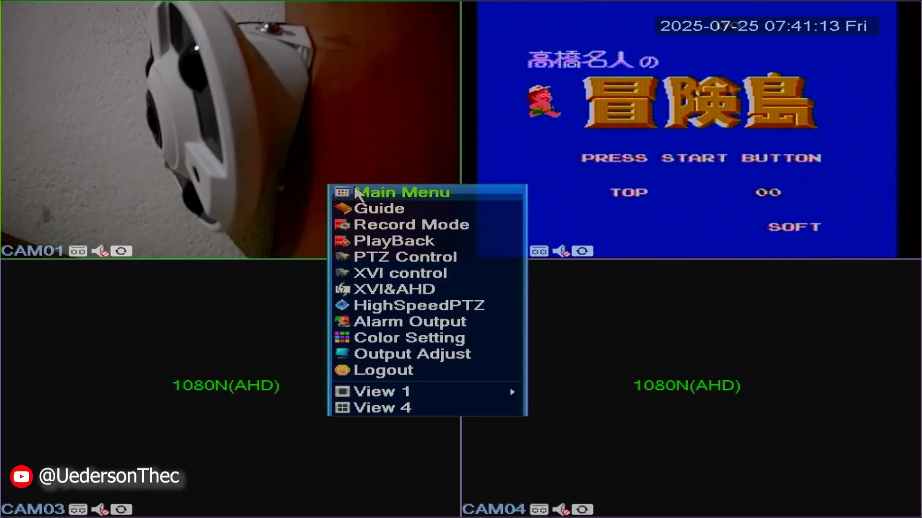
{"action": "left_click", "coordinate": [401, 191]}
{"action": "left_click", "coordinate": [641, 191]}
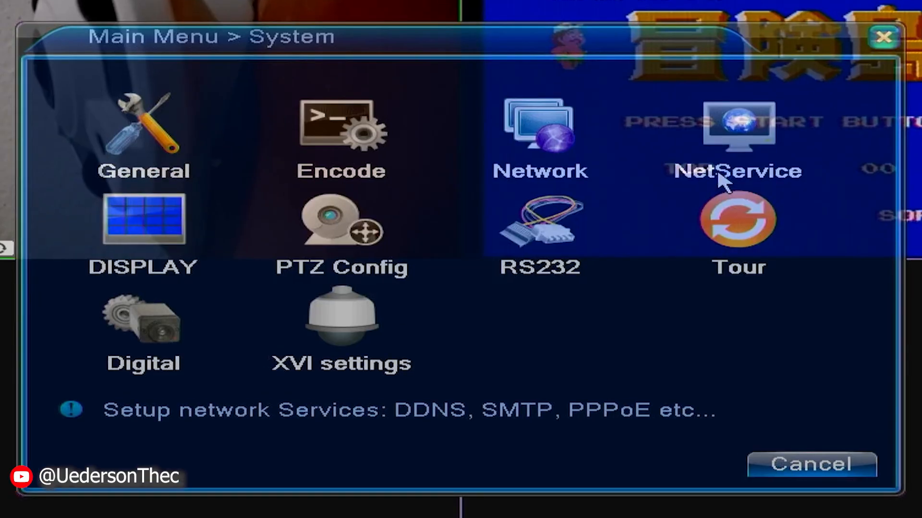
{"action": "left_click", "coordinate": [723, 189]}
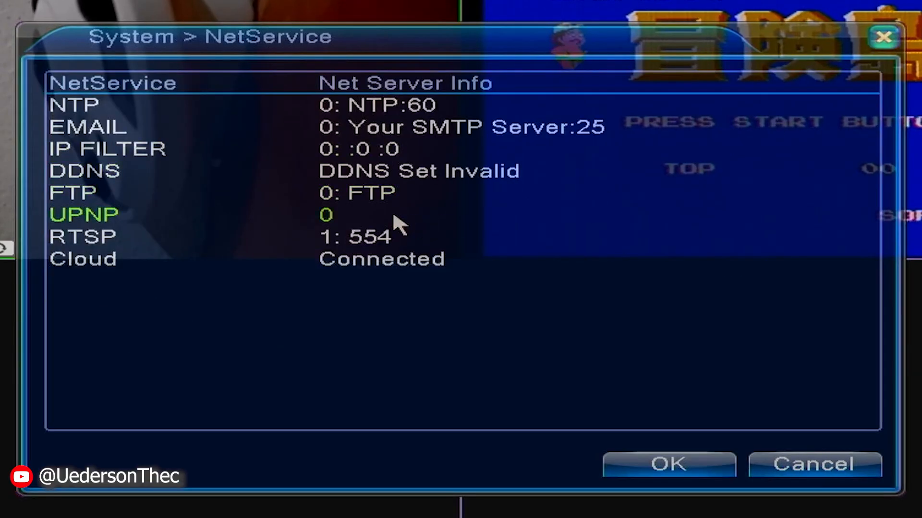
{"action": "double_click", "coordinate": [339, 197]}
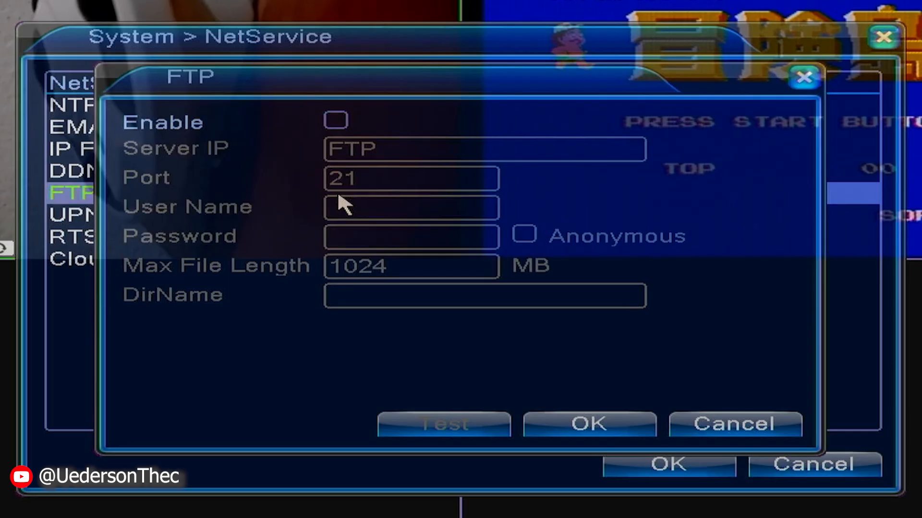
Step: Enable FTP and replace the server IP with ftp.cameraftp.com
{"action": "left_click", "coordinate": [339, 122]}
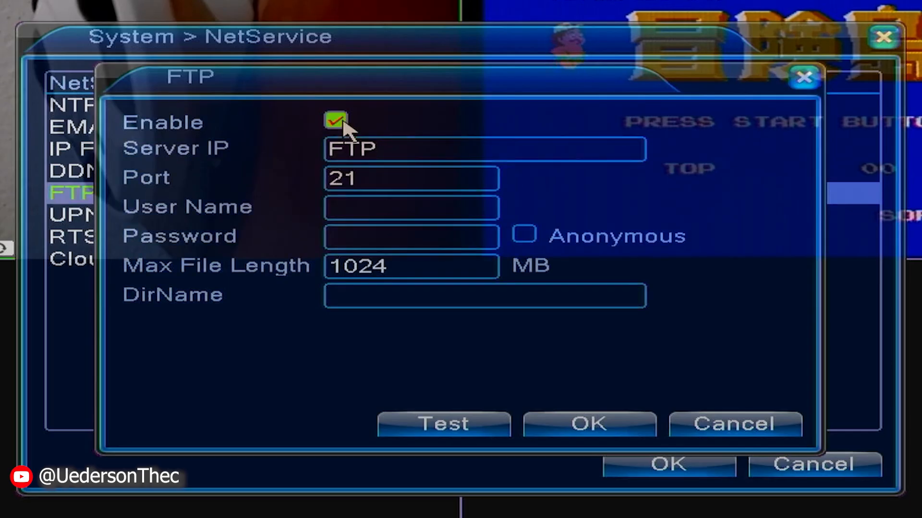
{"action": "left_click", "coordinate": [401, 151]}
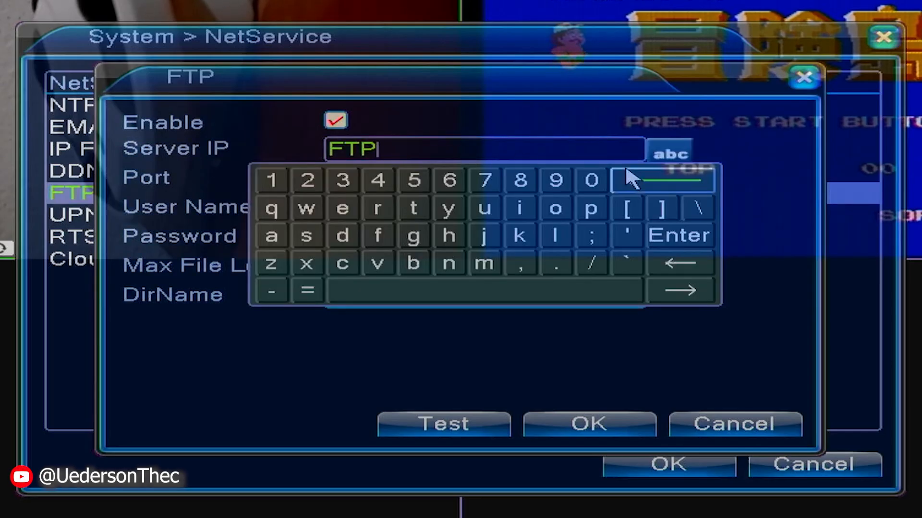
{"action": "left_click", "coordinate": [663, 183]}
{"action": "left_click", "coordinate": [663, 183]}
{"action": "left_click", "coordinate": [663, 183]}
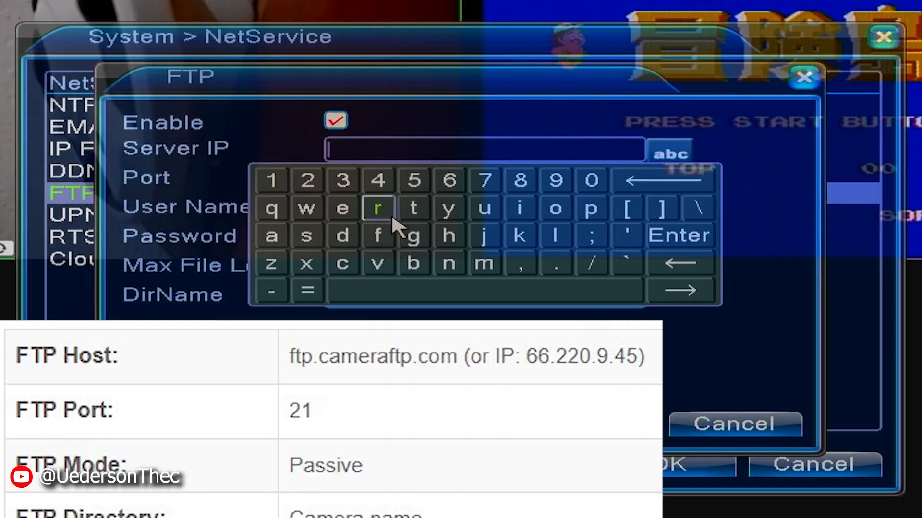
{"action": "left_click", "coordinate": [378, 236]}
{"action": "type", "text": "tp.camera"}
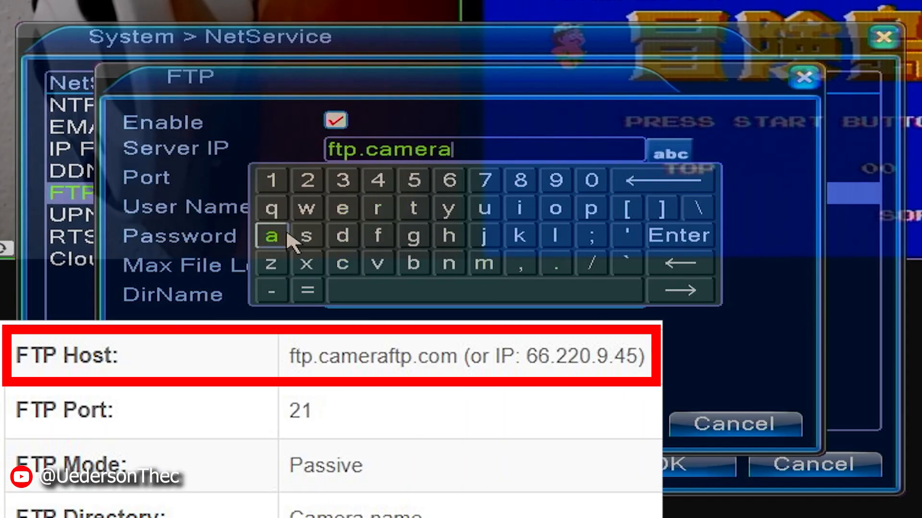
{"action": "type", "text": "ftp.com"}
{"action": "right_click", "coordinate": [500, 120]}
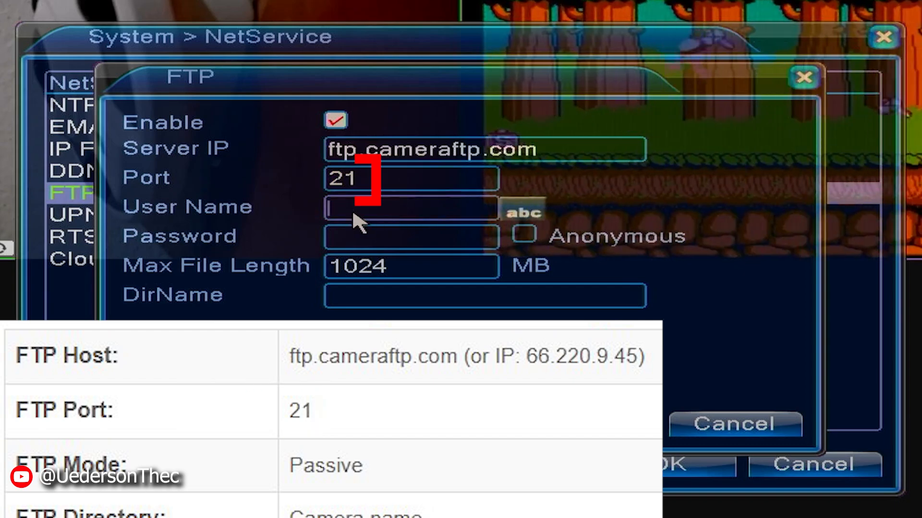
Step: Enter the CameraFTP account's FTP username as the user name
{"action": "left_click", "coordinate": [354, 216]}
{"action": "left_click", "coordinate": [524, 212]}
{"action": "type", "text": "UedersonT"}
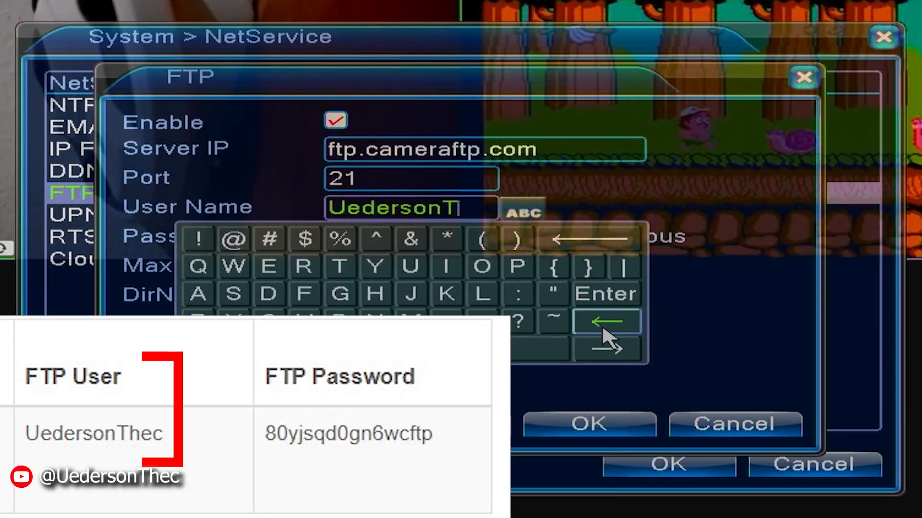
{"action": "left_click", "coordinate": [523, 212]}
{"action": "type", "text": "hec"}
{"action": "right_click", "coordinate": [264, 195]}
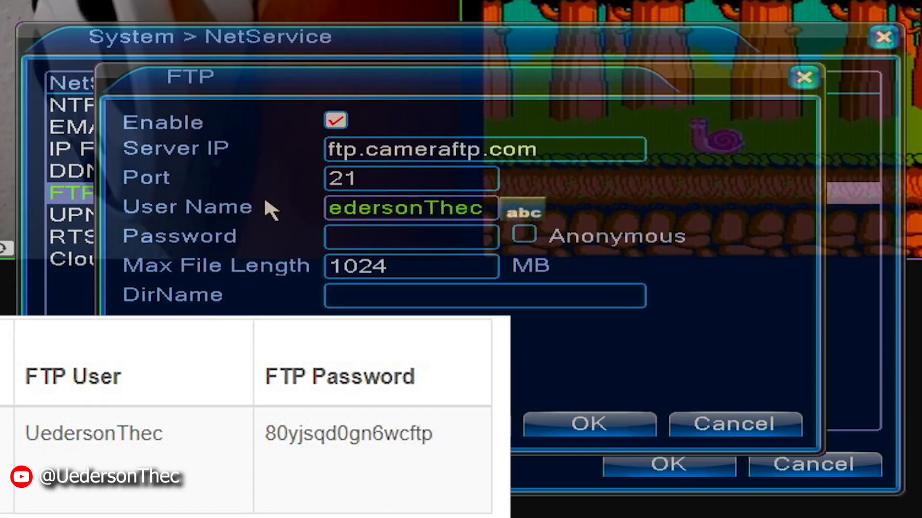
Step: Enter the FTP password issued by CameraFTP in the DVR's FTP settings
{"action": "left_click", "coordinate": [377, 243]}
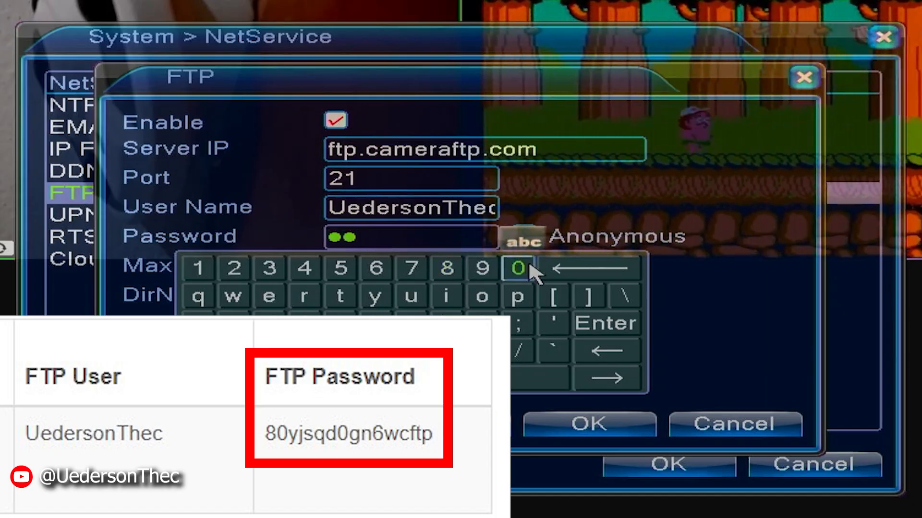
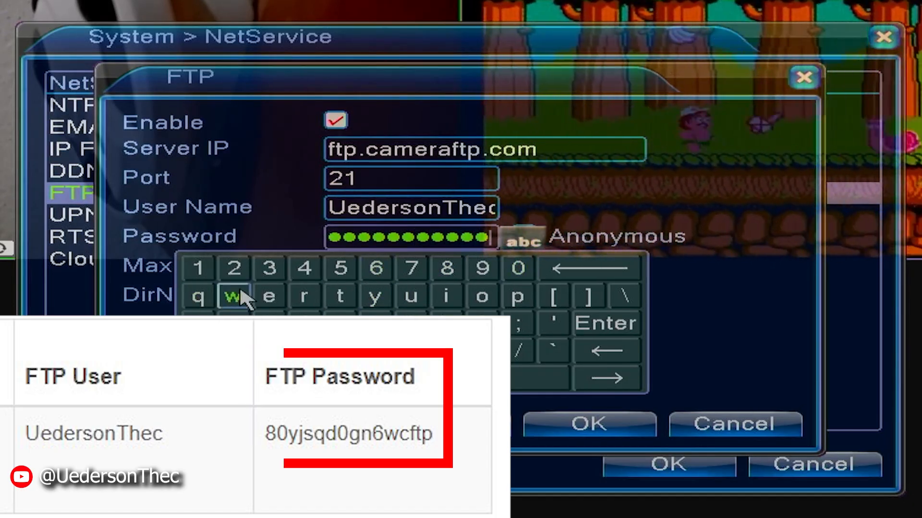
{"action": "right_click", "coordinate": [517, 296]}
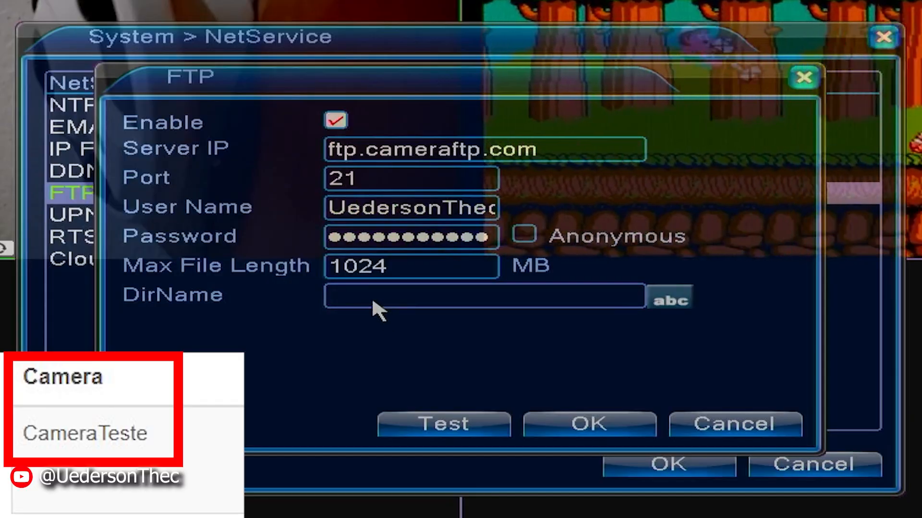
Step: Set the FTP directory name to CameraTeste, matching the camera's name
{"action": "left_click", "coordinate": [370, 302]}
{"action": "type", "text": "Cam"}
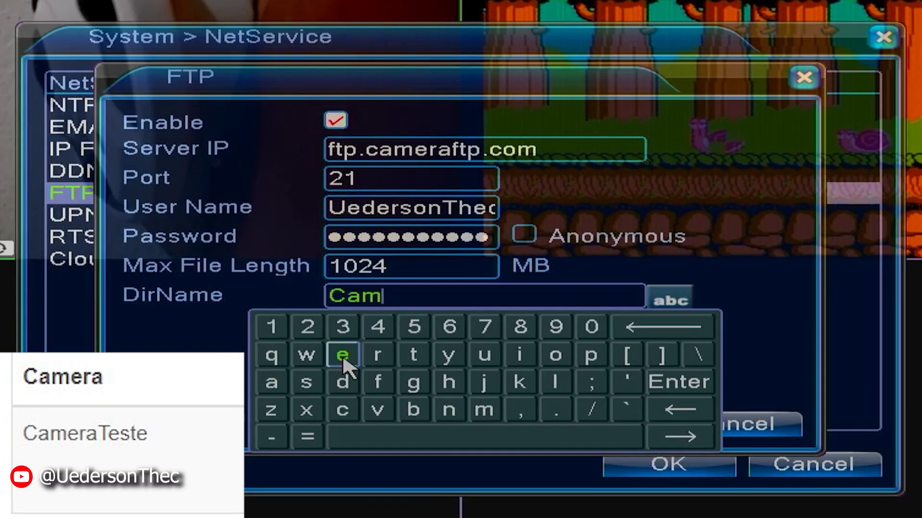
{"action": "type", "text": "eraTeste"}
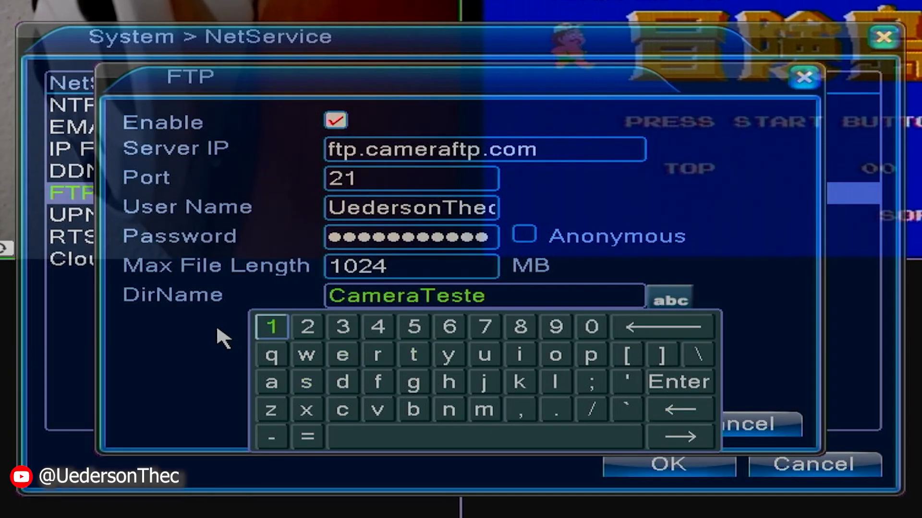
{"action": "right_click", "coordinate": [222, 338]}
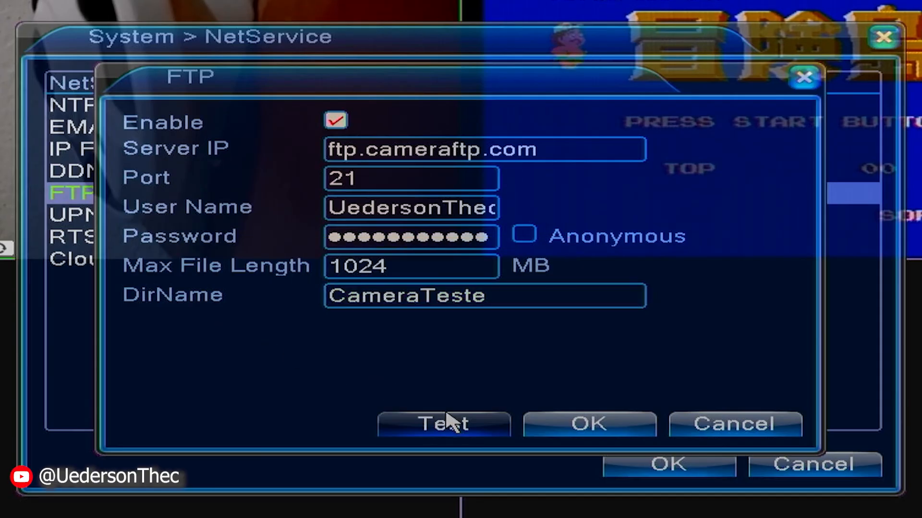
Step: Test the FTP connection, then save the FTP and NetService settings
{"action": "left_click", "coordinate": [452, 423]}
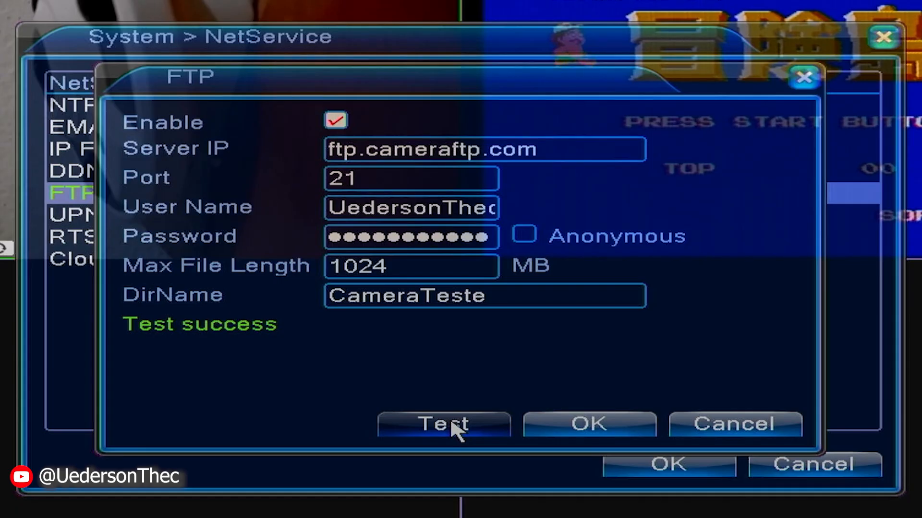
{"action": "left_click", "coordinate": [569, 428]}
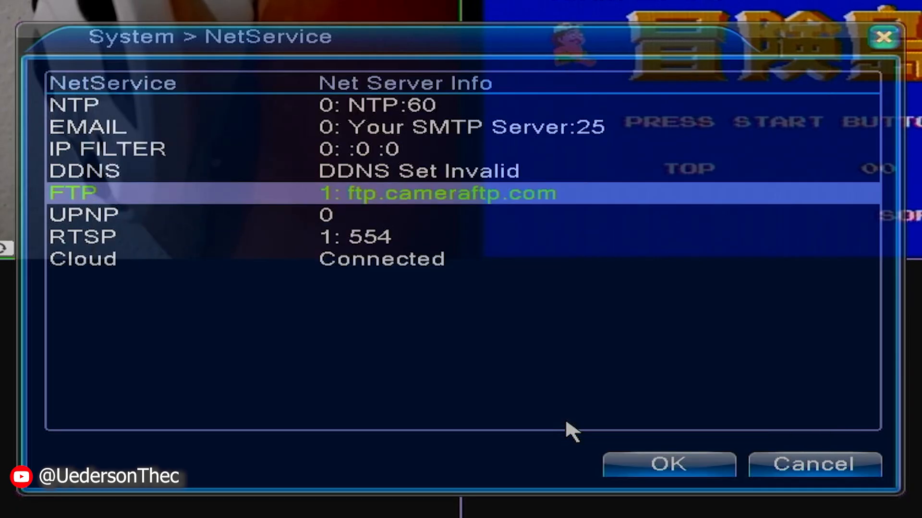
{"action": "left_click", "coordinate": [670, 466]}
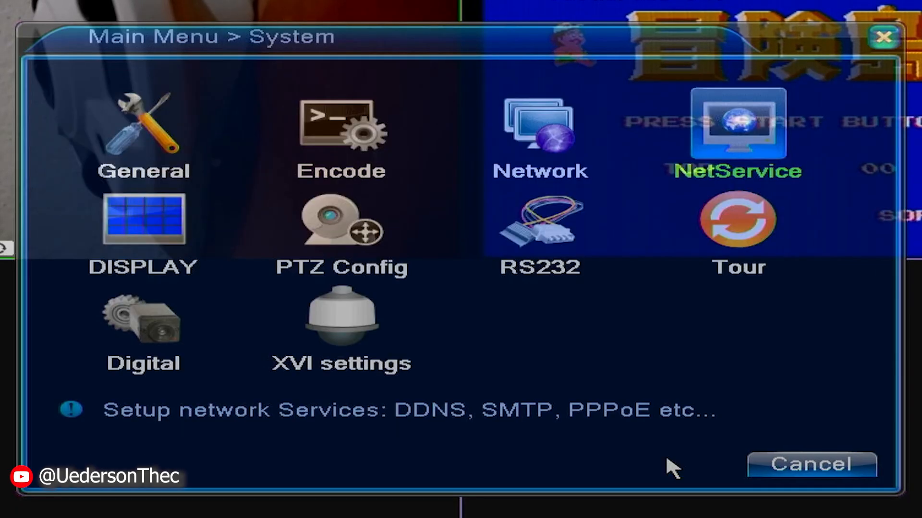
Step: Enable motion detection with FTP upload for channel 1 in the alarm settings, save it and leave the DVR menus
{"action": "right_click", "coordinate": [486, 326]}
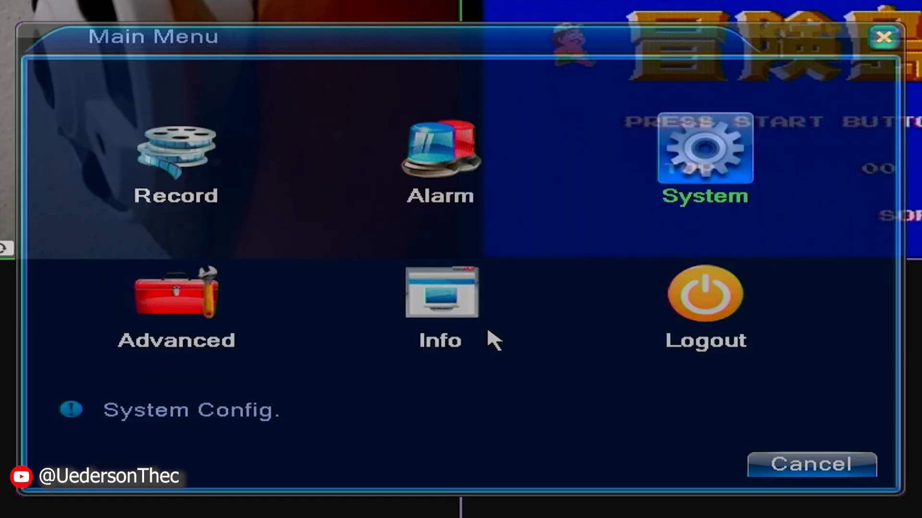
{"action": "left_click", "coordinate": [455, 153]}
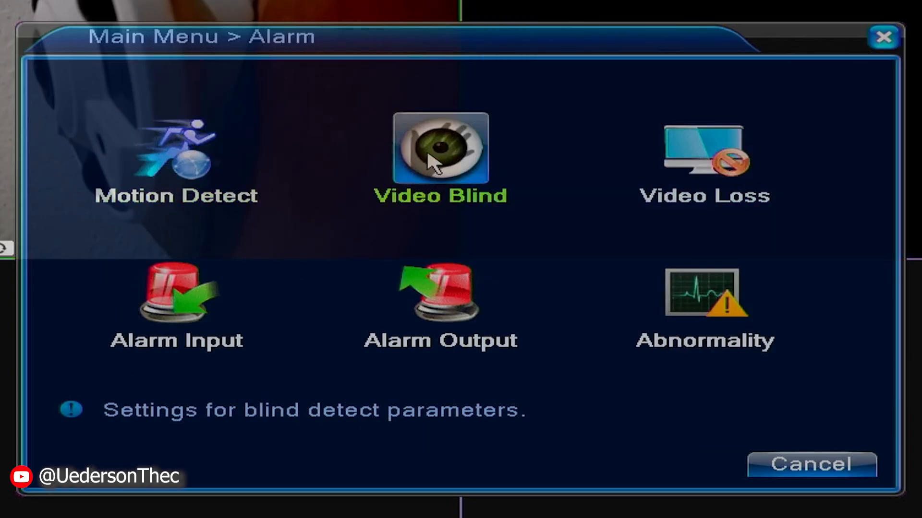
{"action": "left_click", "coordinate": [183, 159]}
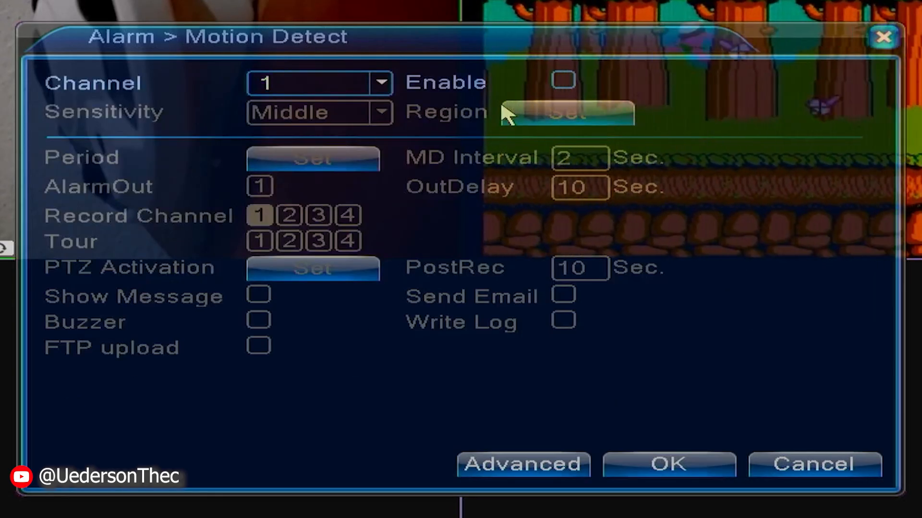
{"action": "left_click", "coordinate": [557, 82]}
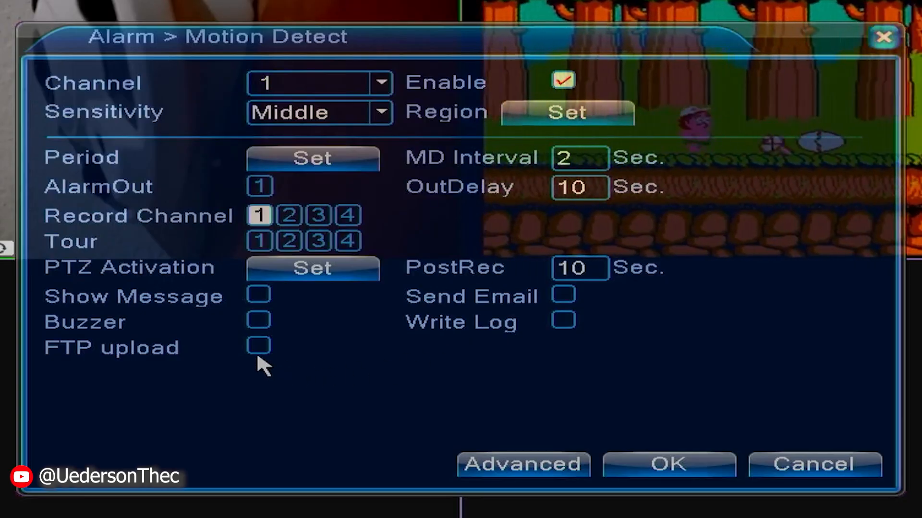
{"action": "left_click", "coordinate": [259, 347]}
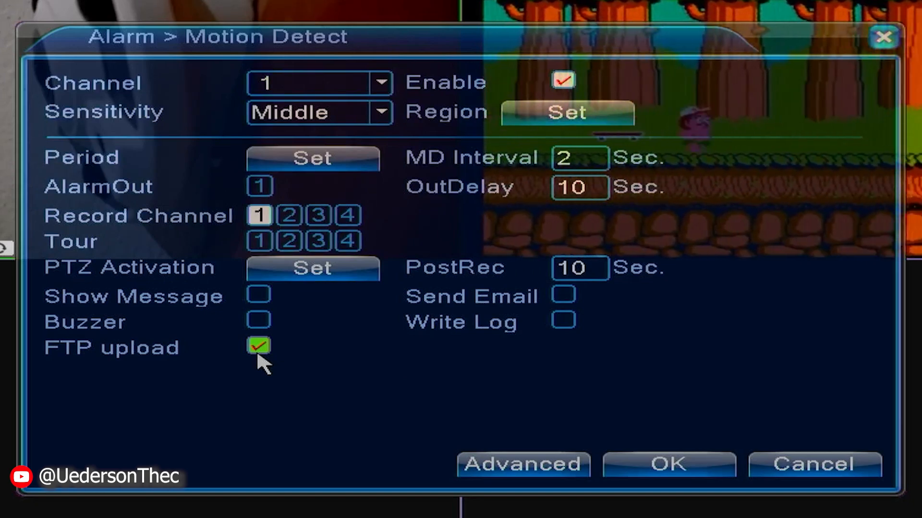
{"action": "left_click", "coordinate": [689, 463]}
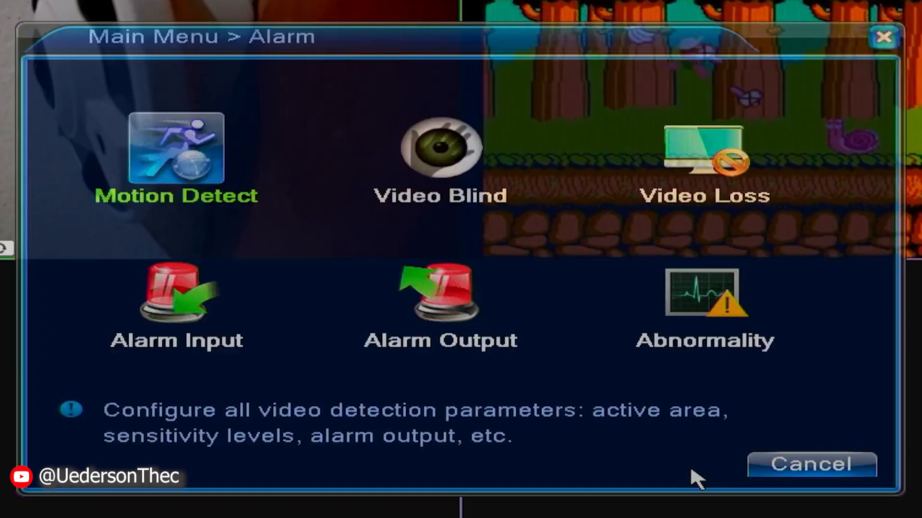
{"action": "right_click", "coordinate": [497, 355]}
{"action": "right_click", "coordinate": [497, 355]}
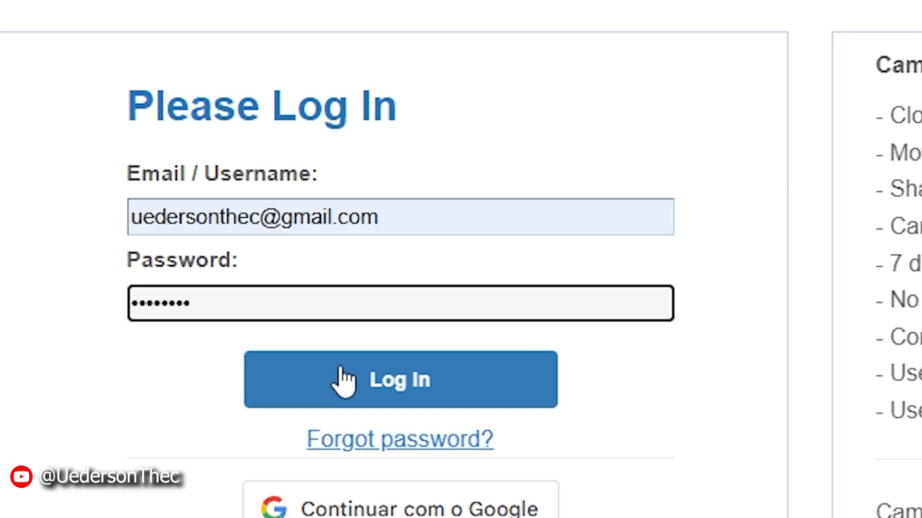
Step: Switch to the CameraFTP website and play back the CameraTeste camera's uploaded footage
{"action": "left_click", "coordinate": [344, 379]}
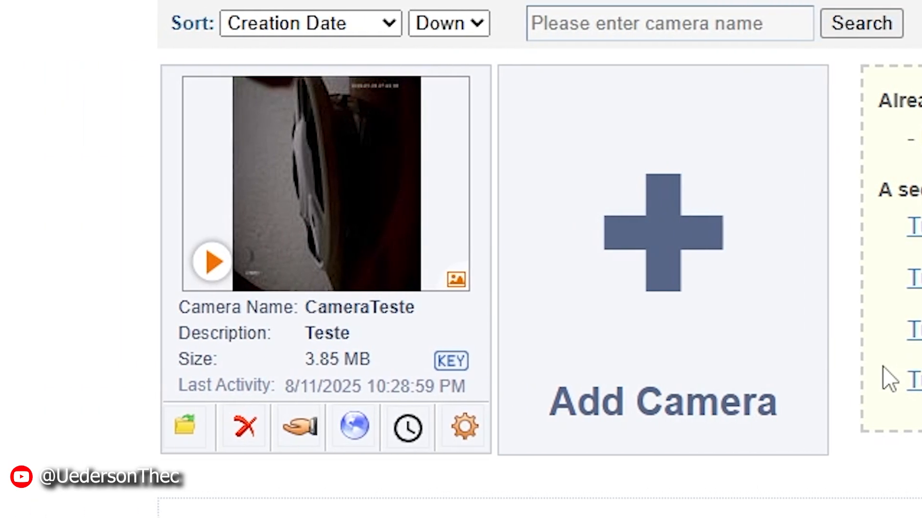
{"action": "left_click", "coordinate": [211, 261]}
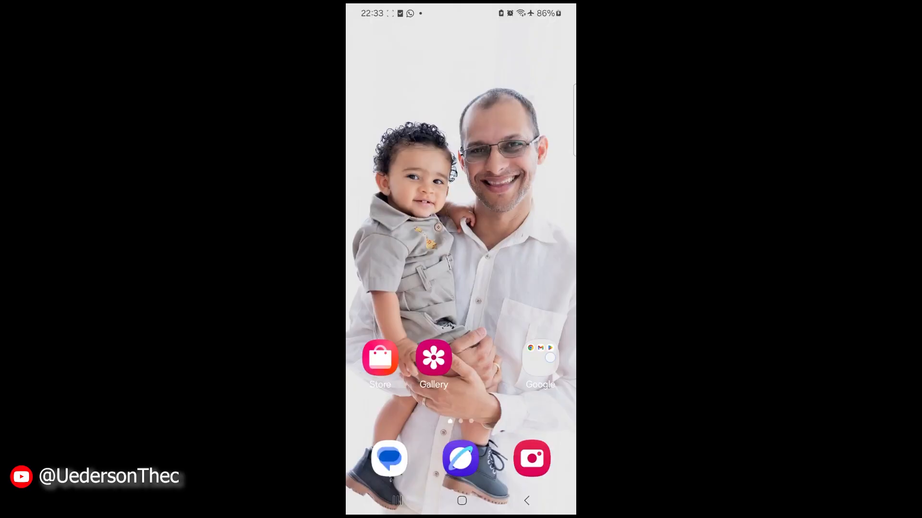
Step: Switch to the phone's Play Store, search for "cameraftp" and install the CameraFTP app
{"action": "left_click", "coordinate": [550, 358]}
{"action": "left_click", "coordinate": [514, 220]}
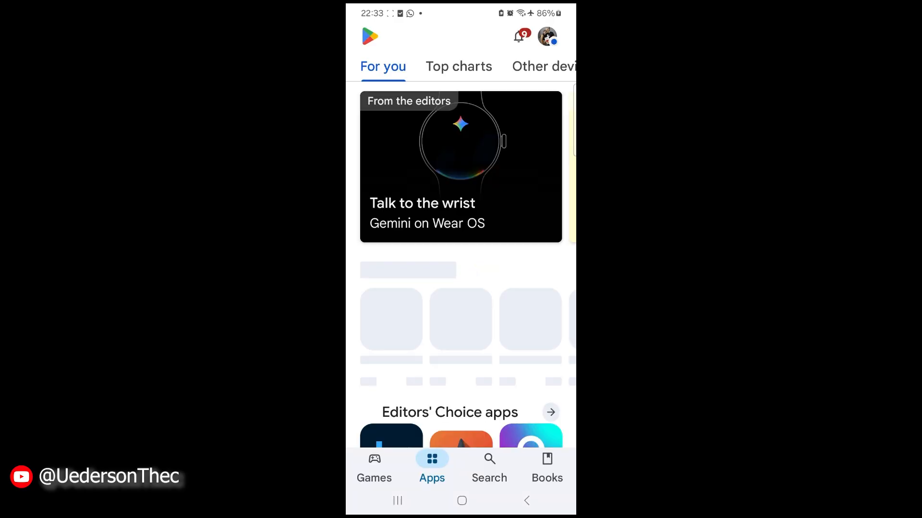
{"action": "left_click", "coordinate": [488, 461]}
{"action": "type", "text": "came"}
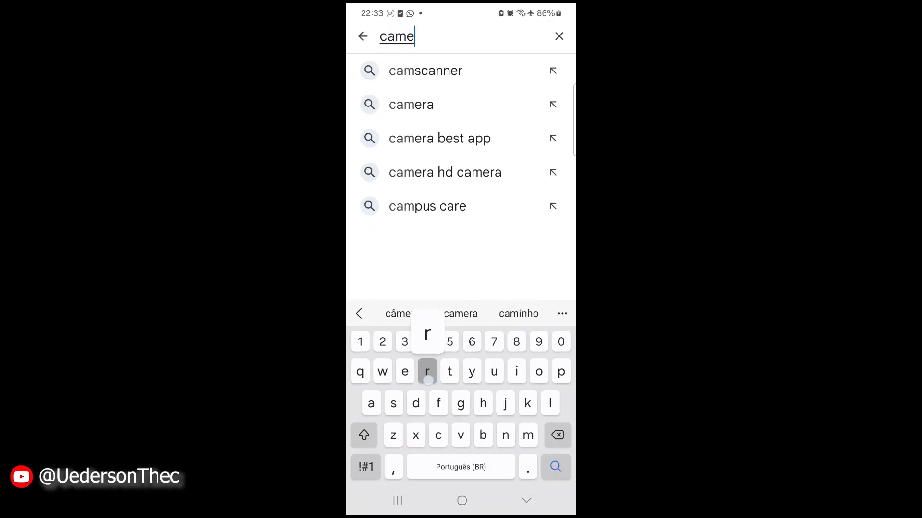
{"action": "type", "text": "raftp"}
{"action": "left_click", "coordinate": [442, 70]}
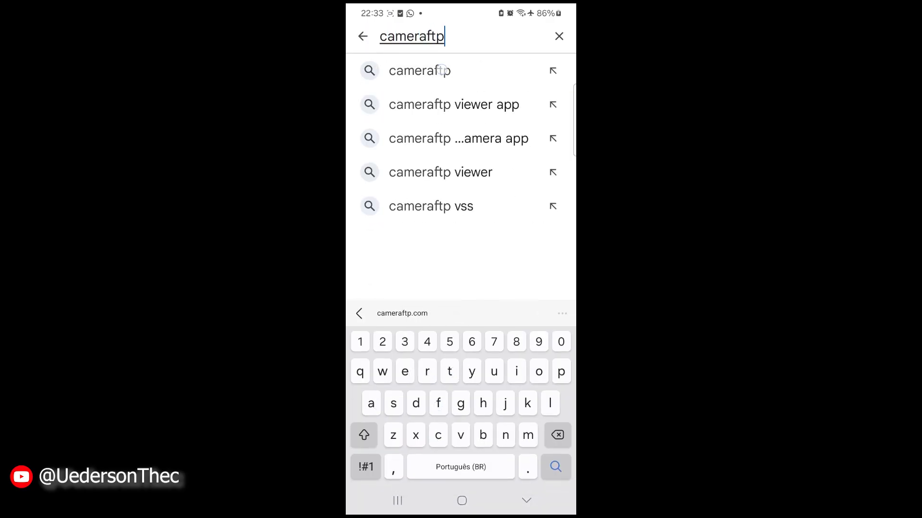
{"action": "left_click", "coordinate": [531, 77]}
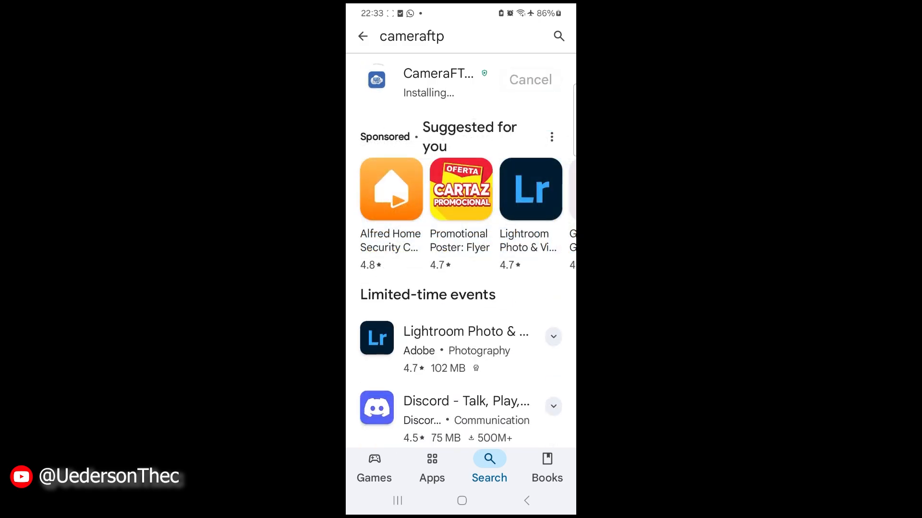
Step: Open the installed CameraFTP Viewer app and page through its introduction before quitting it
{"action": "left_click", "coordinate": [534, 80]}
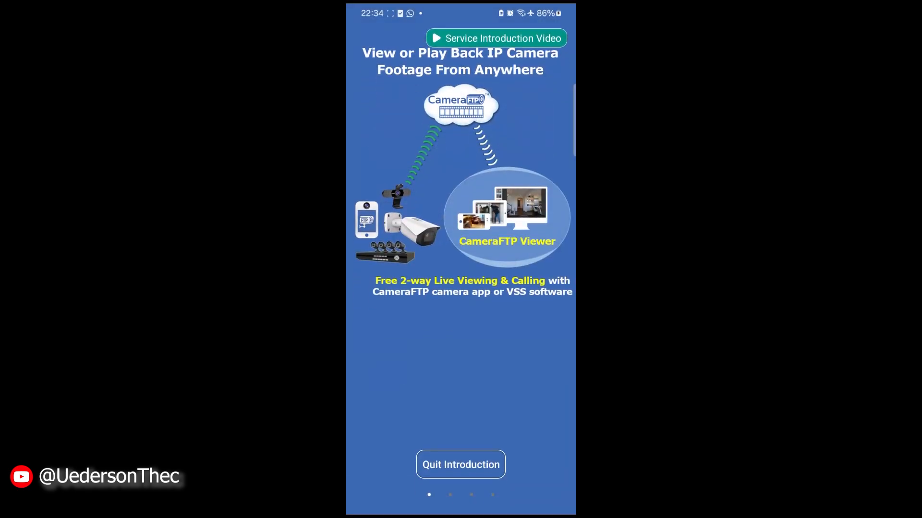
{"action": "left_click_drag", "start_coordinate": [536, 337], "coordinate": [408, 336]}
{"action": "left_click_drag", "start_coordinate": [556, 335], "coordinate": [408, 336]}
{"action": "left_click_drag", "start_coordinate": [501, 321], "coordinate": [408, 324]}
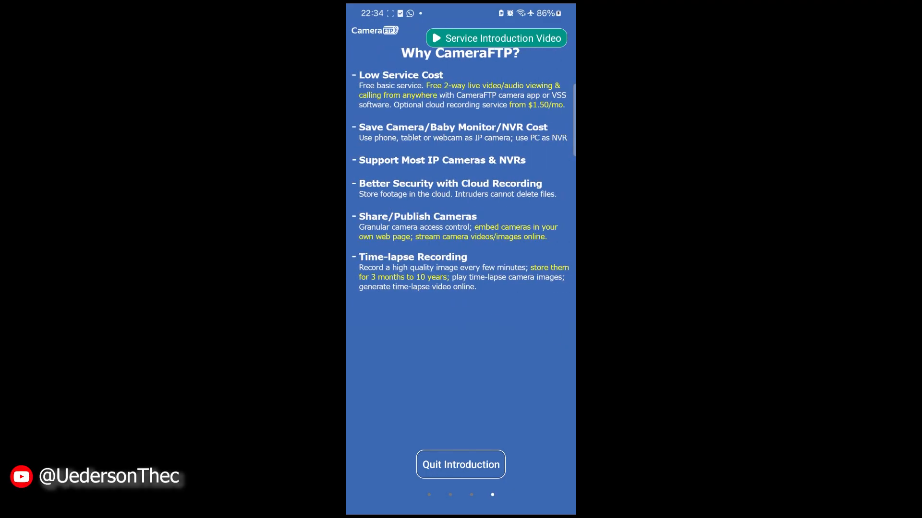
{"action": "left_click", "coordinate": [459, 465]}
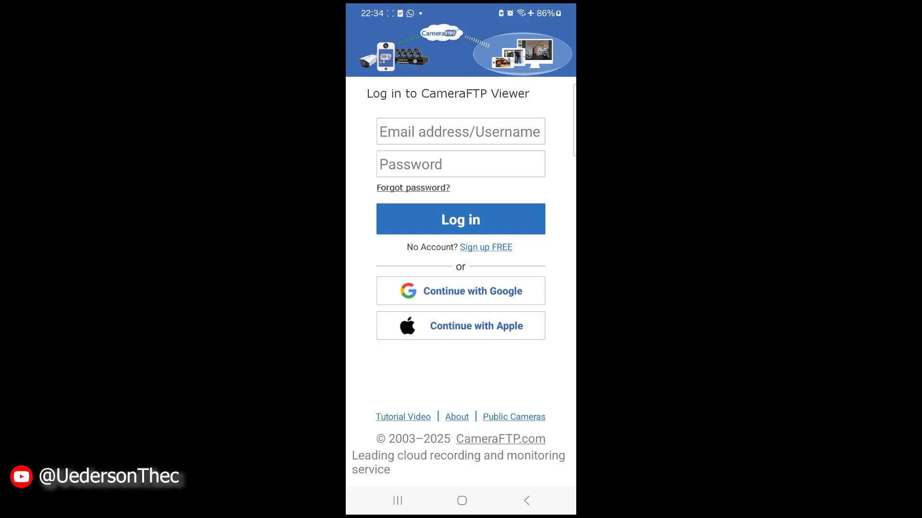
Step: Log in to CameraFTP Viewer with the account's e-mail address and password
{"action": "left_click", "coordinate": [442, 129]}
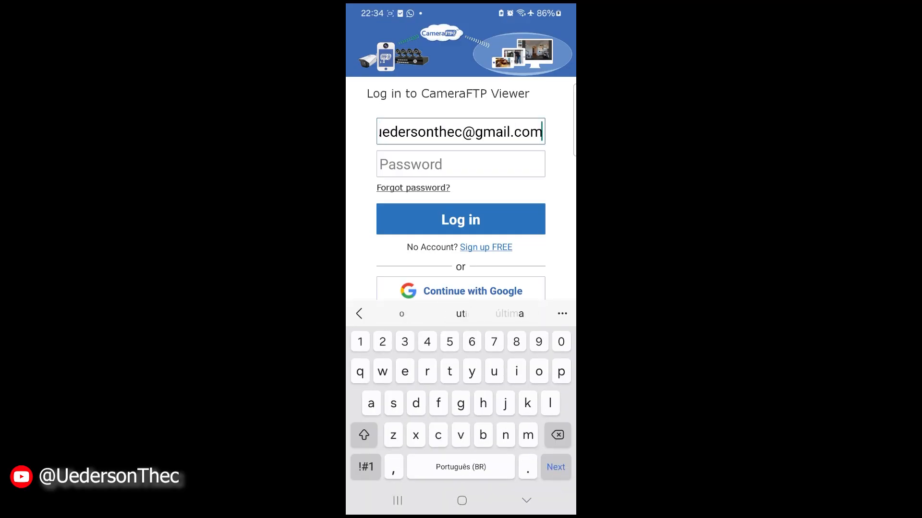
{"action": "left_click", "coordinate": [448, 162]}
{"action": "type", "text": "•••••••9"}
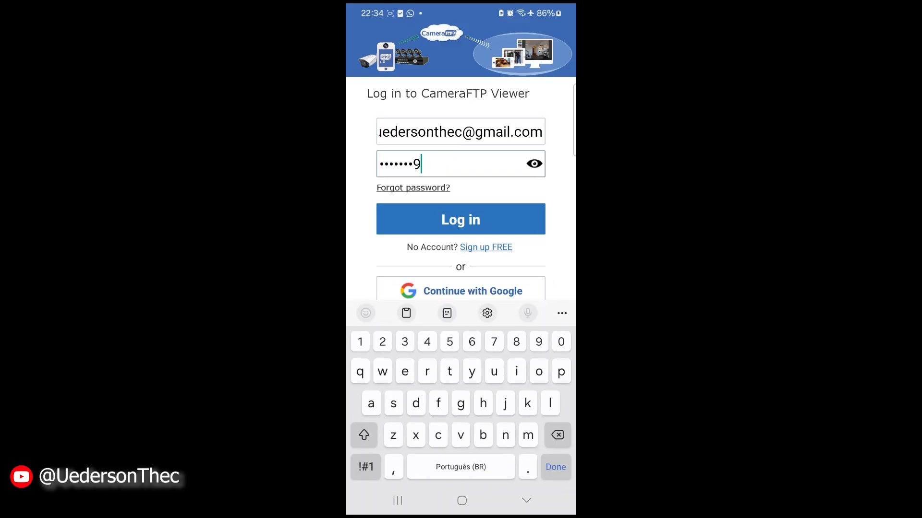
{"action": "left_click", "coordinate": [480, 219]}
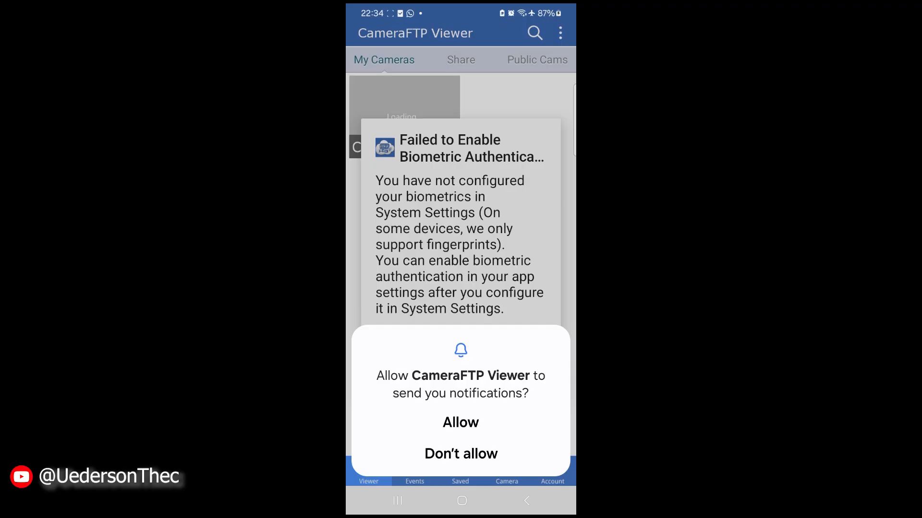
Step: Allow the app to send notifications and decline the biometric authentication setup
{"action": "left_click", "coordinate": [461, 423]}
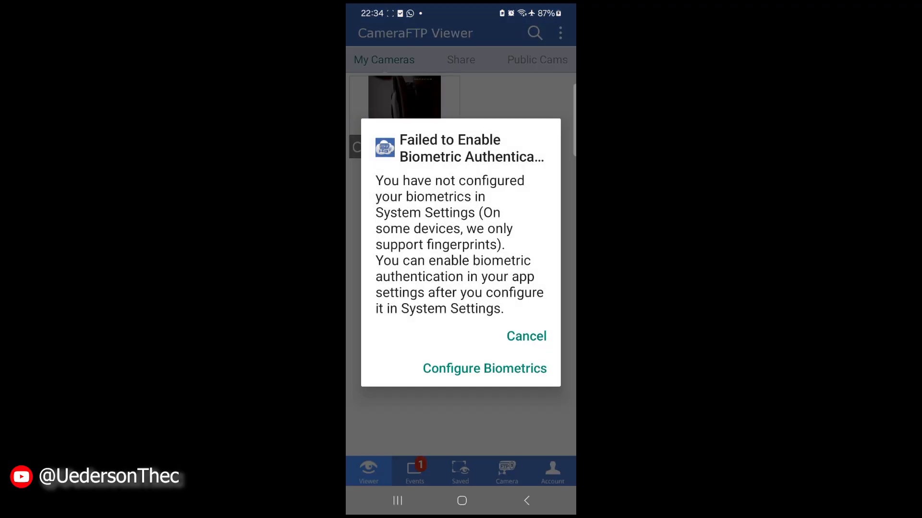
{"action": "left_click", "coordinate": [516, 336]}
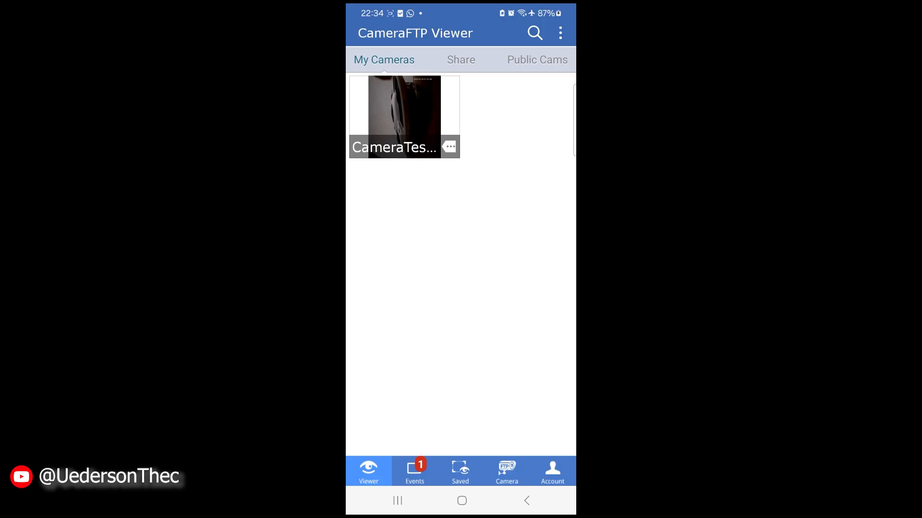
Step: Open the CameraTeste camera from My Cameras to play back its cloud recordings
{"action": "left_click", "coordinate": [407, 107]}
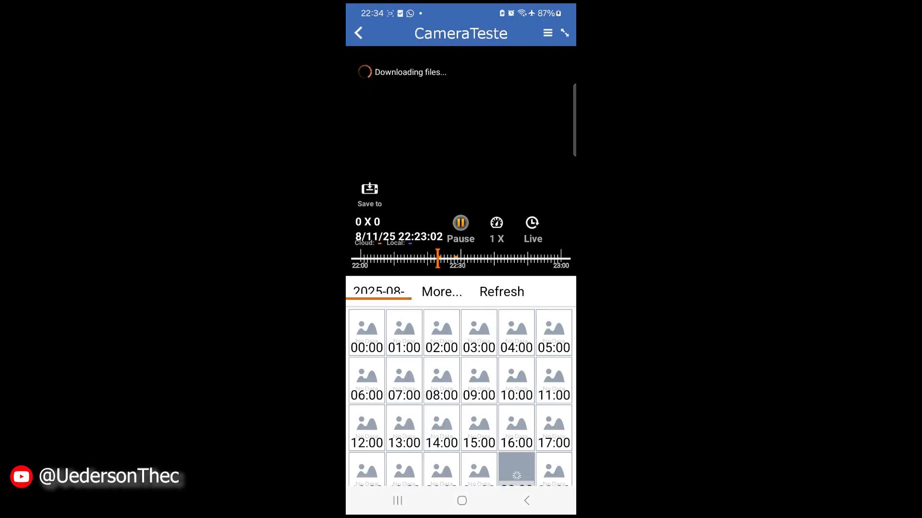